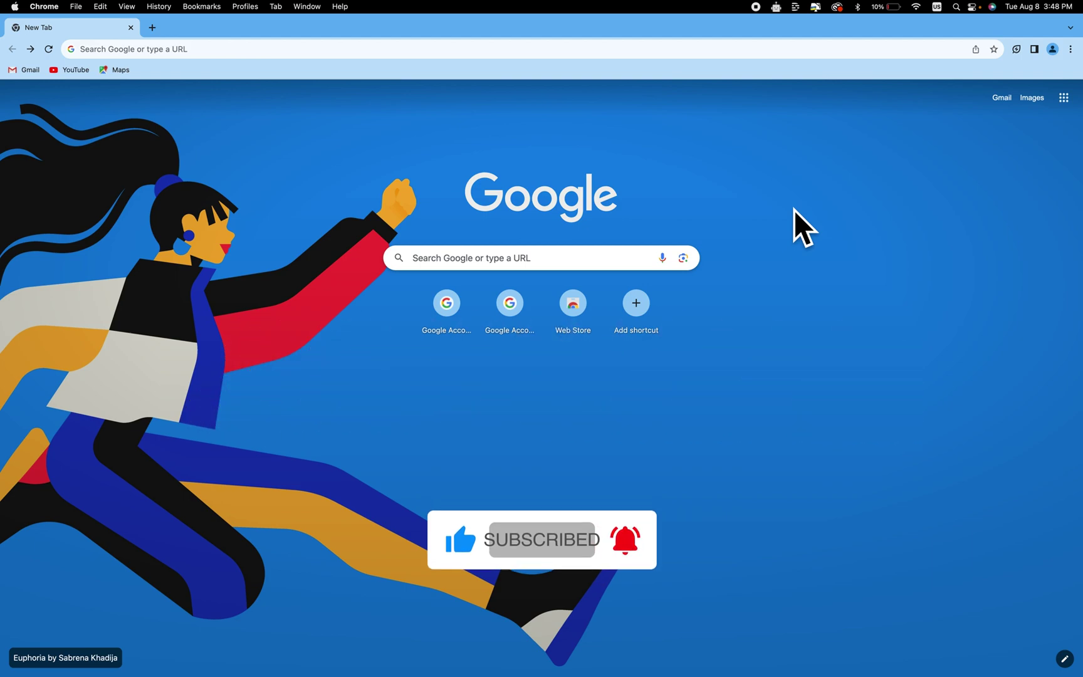
Step: Search Google for 'google ads login' and open the sponsored Google Ads result
left_click(498, 262)
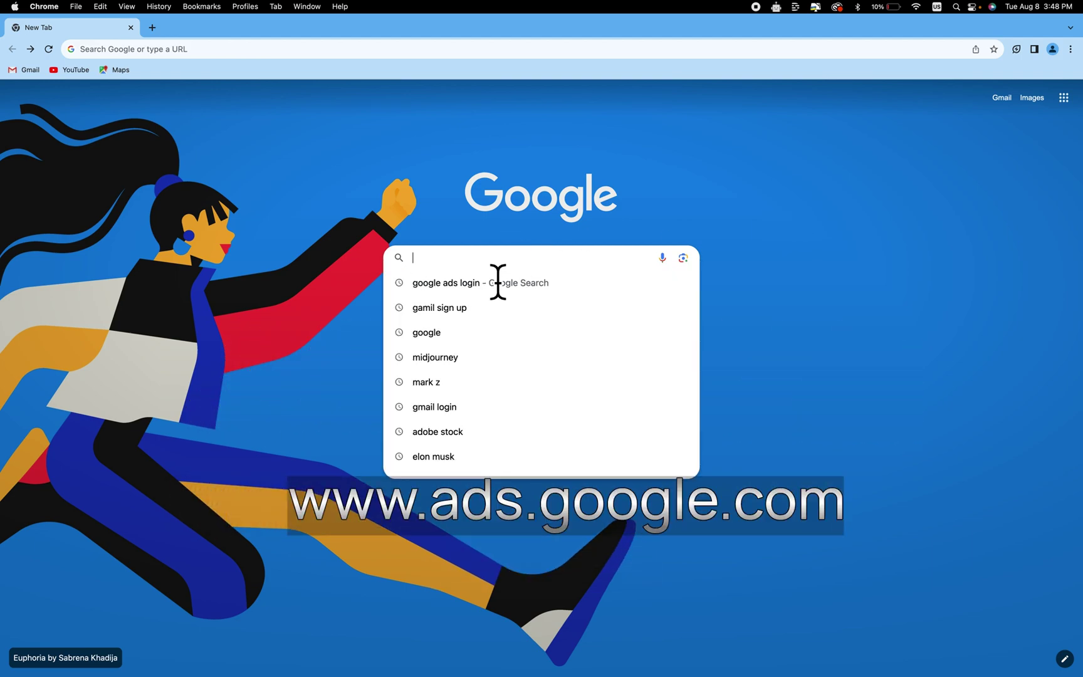
type("google ads login")
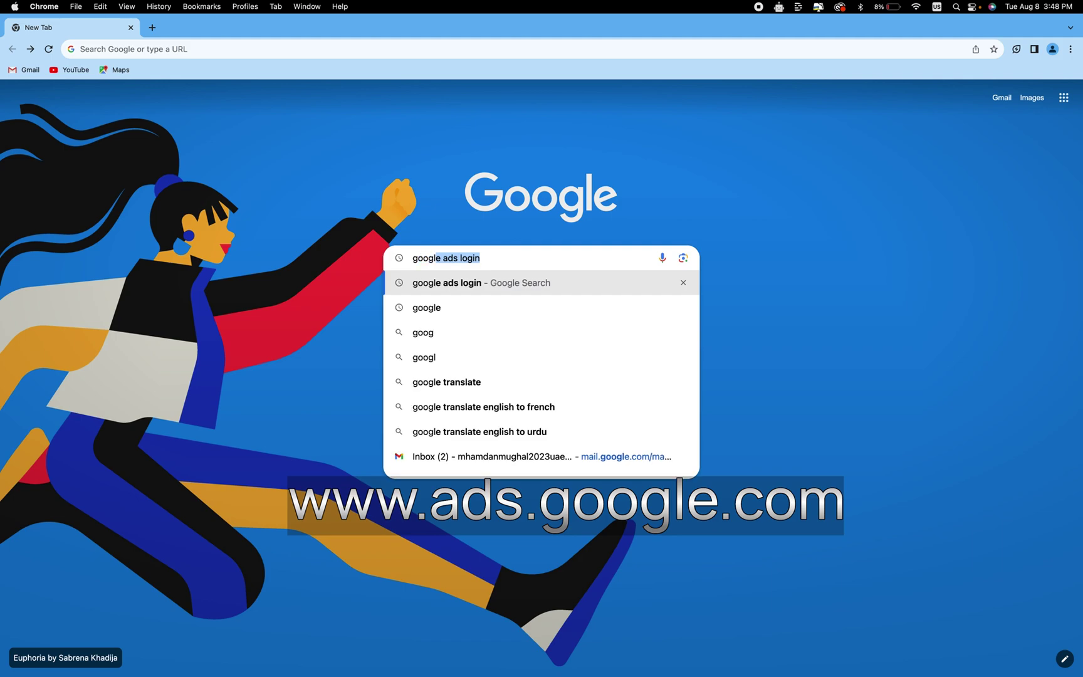
left_click(502, 292)
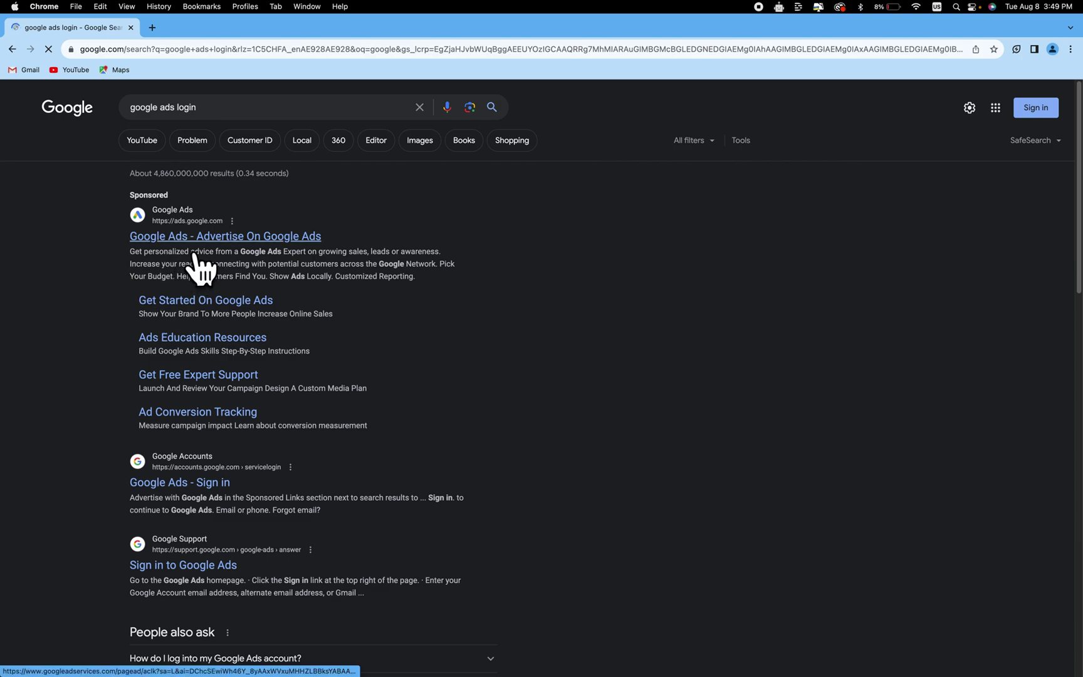
left_click(273, 250)
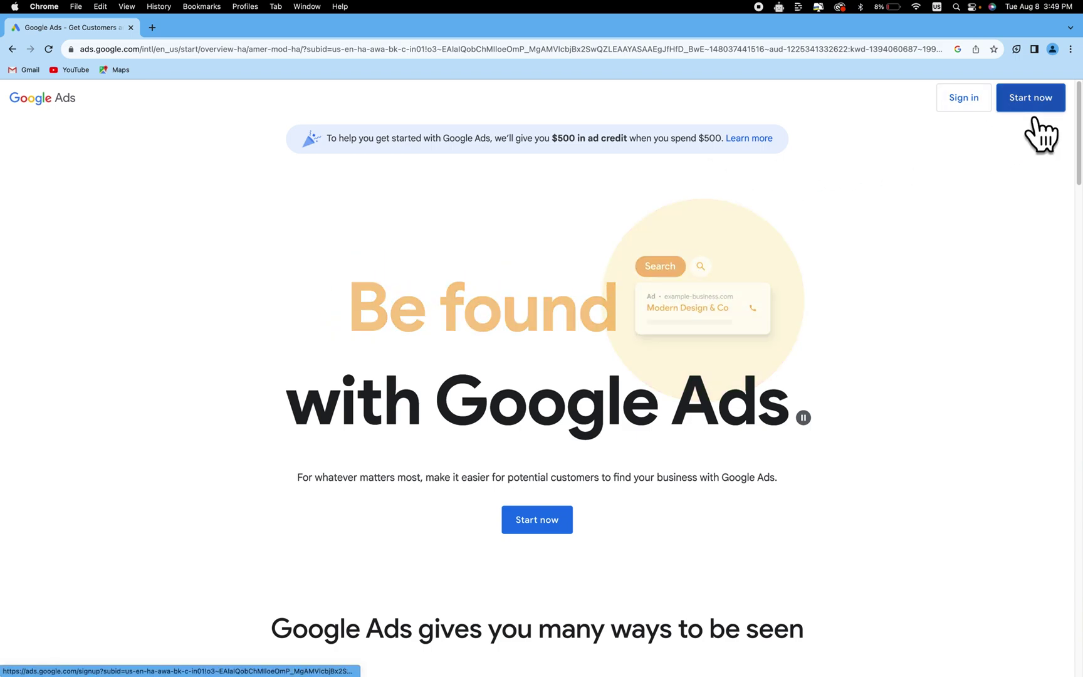
Step: Start the Google Ads sign-up and sign in with the existing Google account and password
left_click(1030, 97)
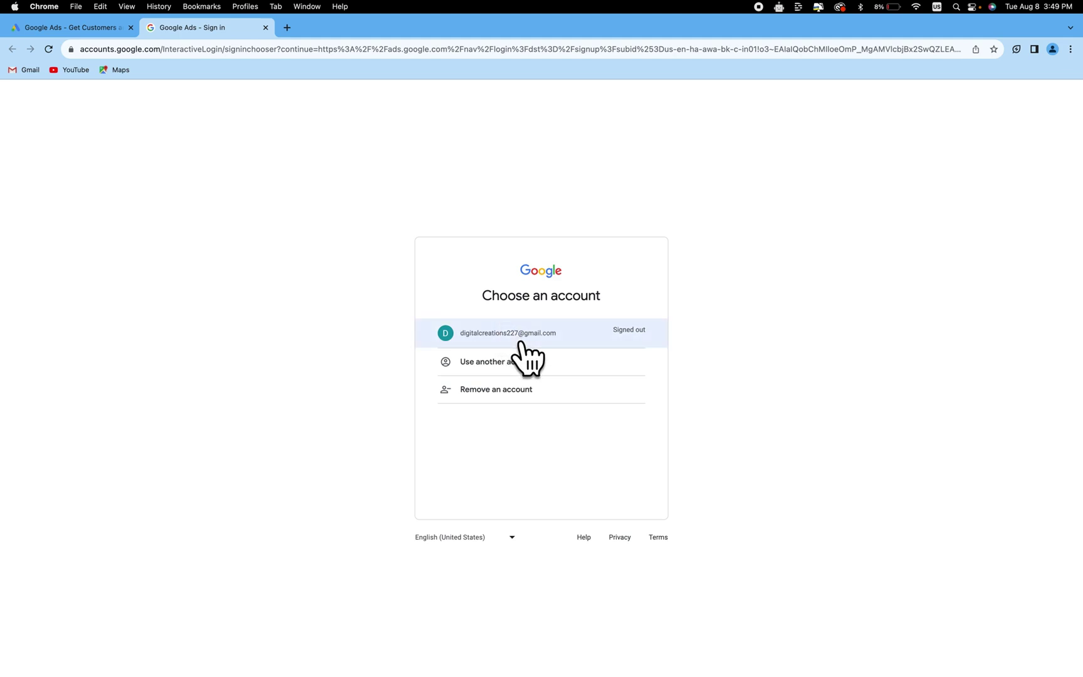
left_click(526, 342)
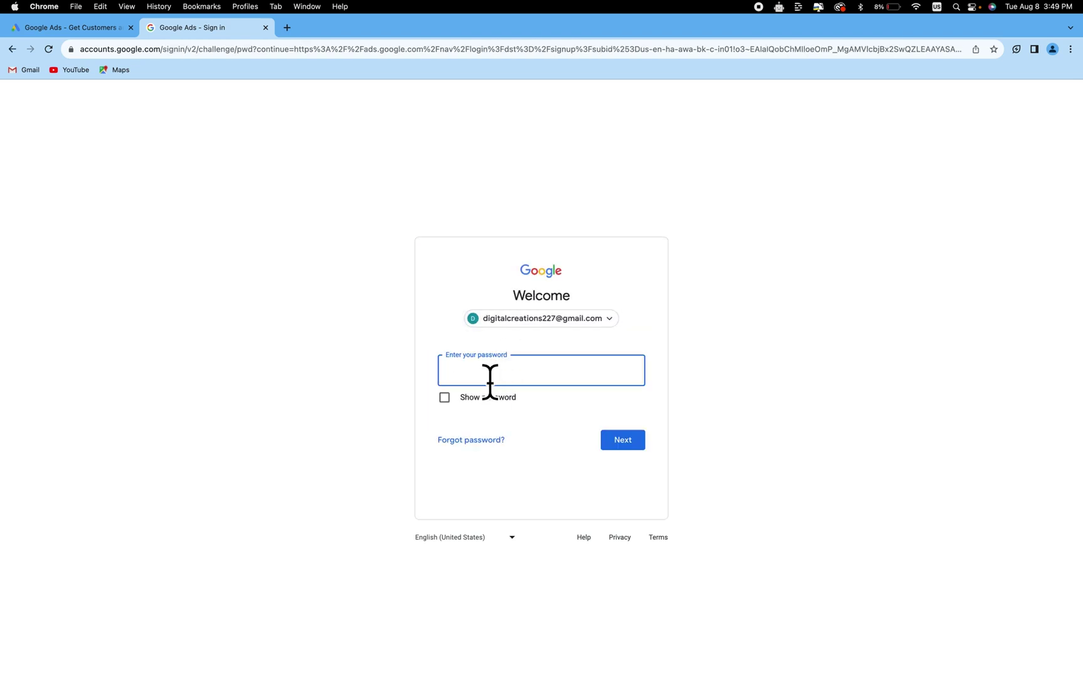
type("•")
type("•")
key("Return")
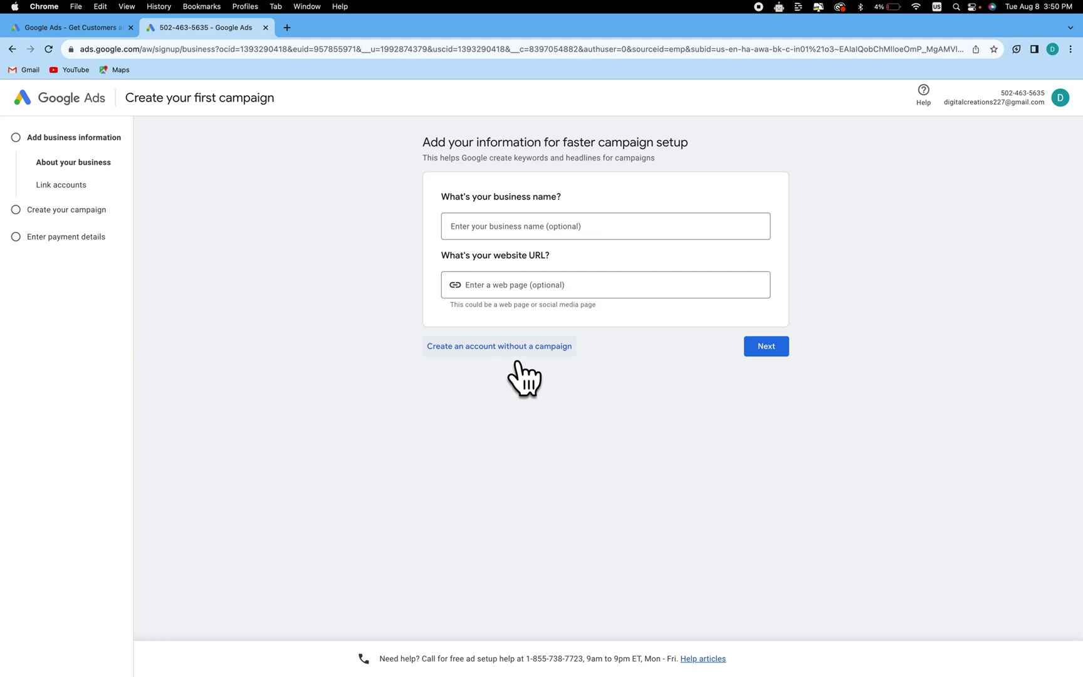
Step: Choose no campaign, keep United States billing, decline phone guidance, and submit
left_click(516, 346)
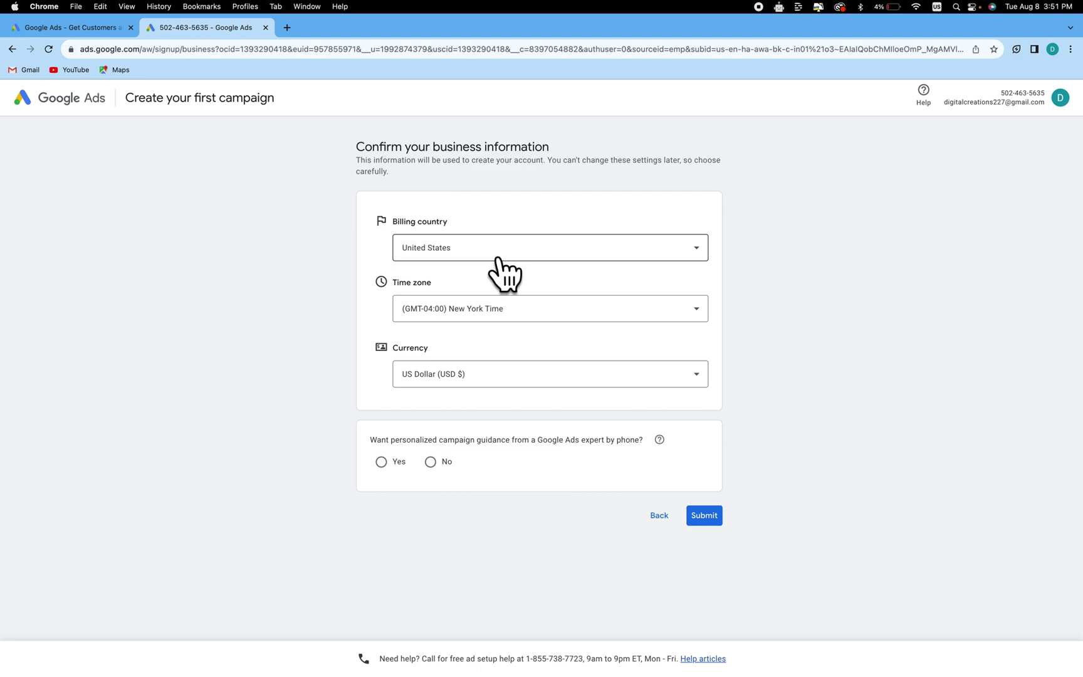
left_click(495, 250)
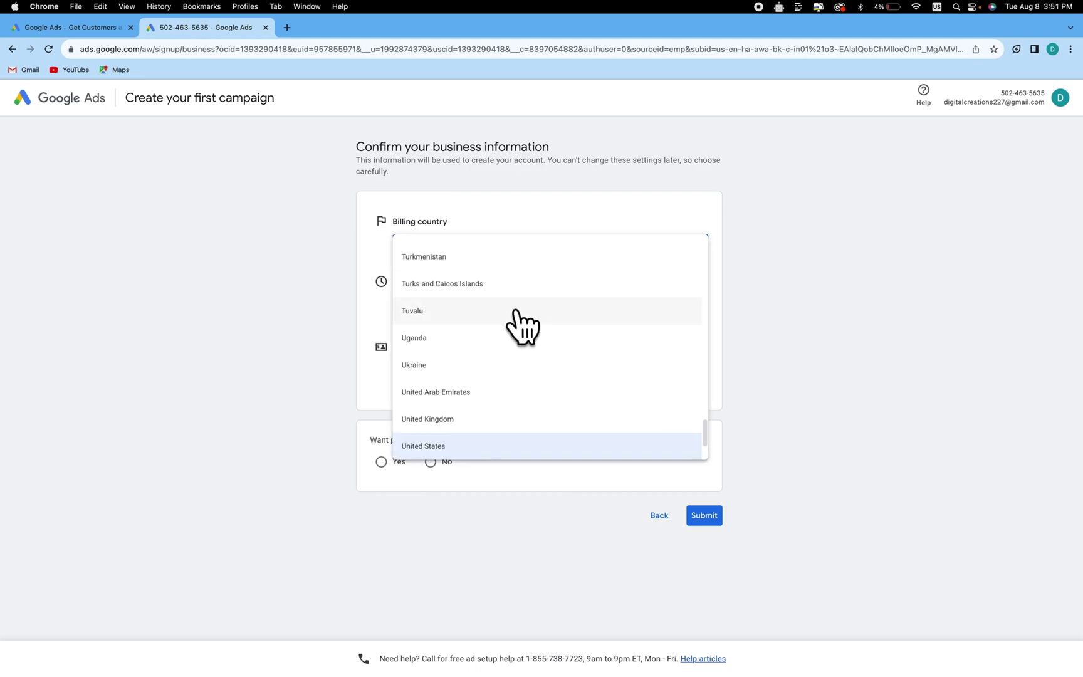
left_click(328, 274)
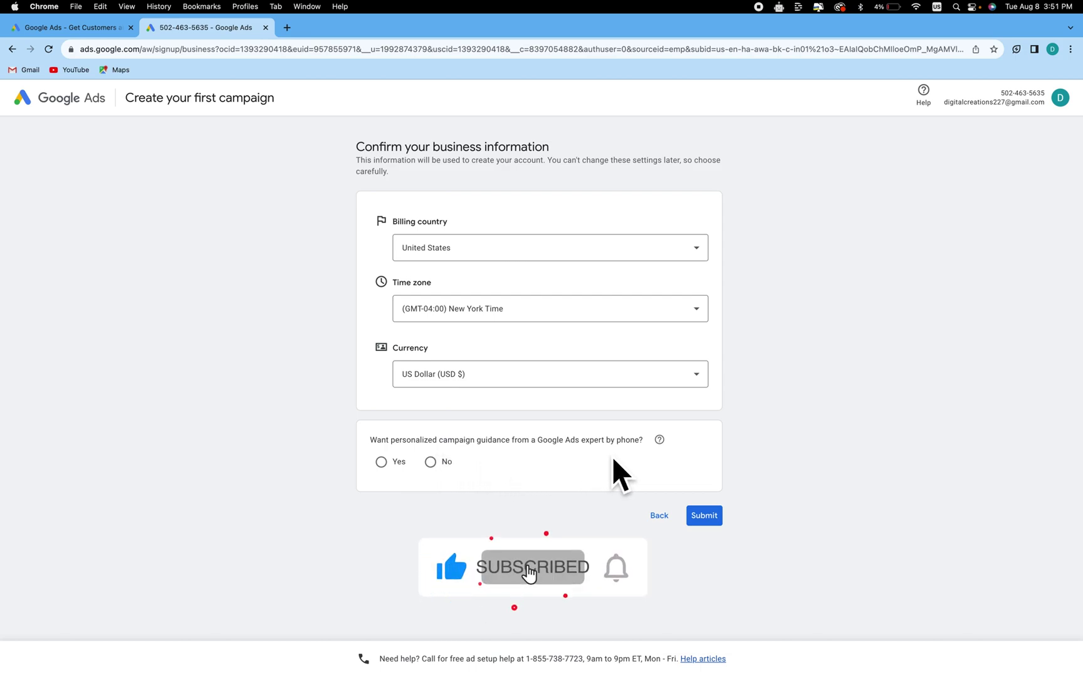
left_click(447, 463)
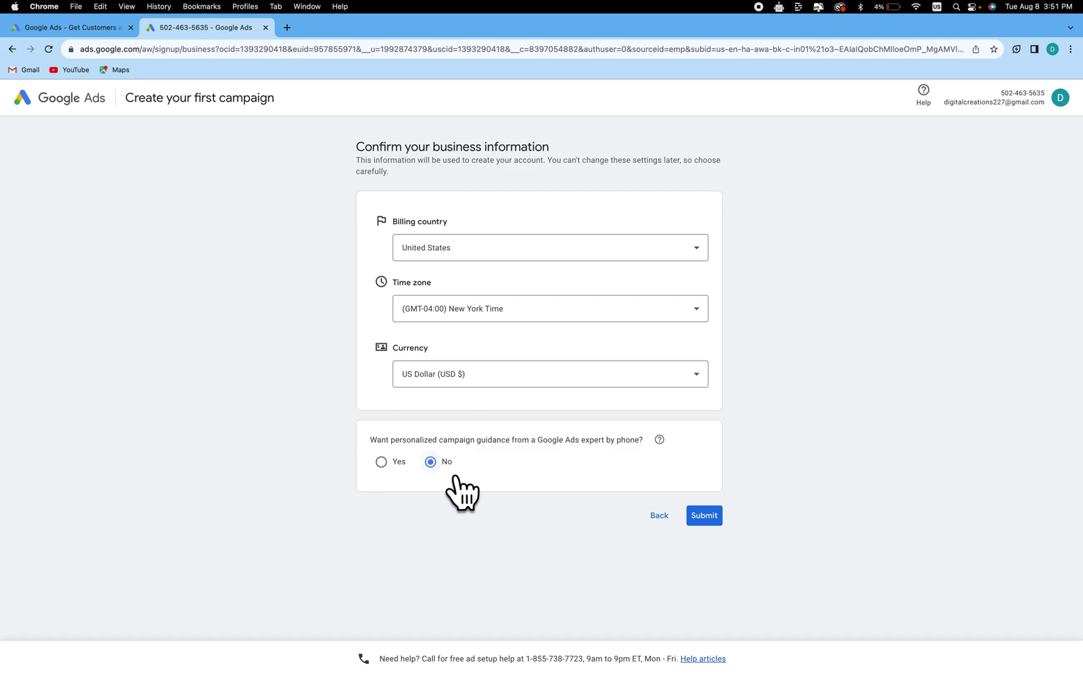
left_click(710, 517)
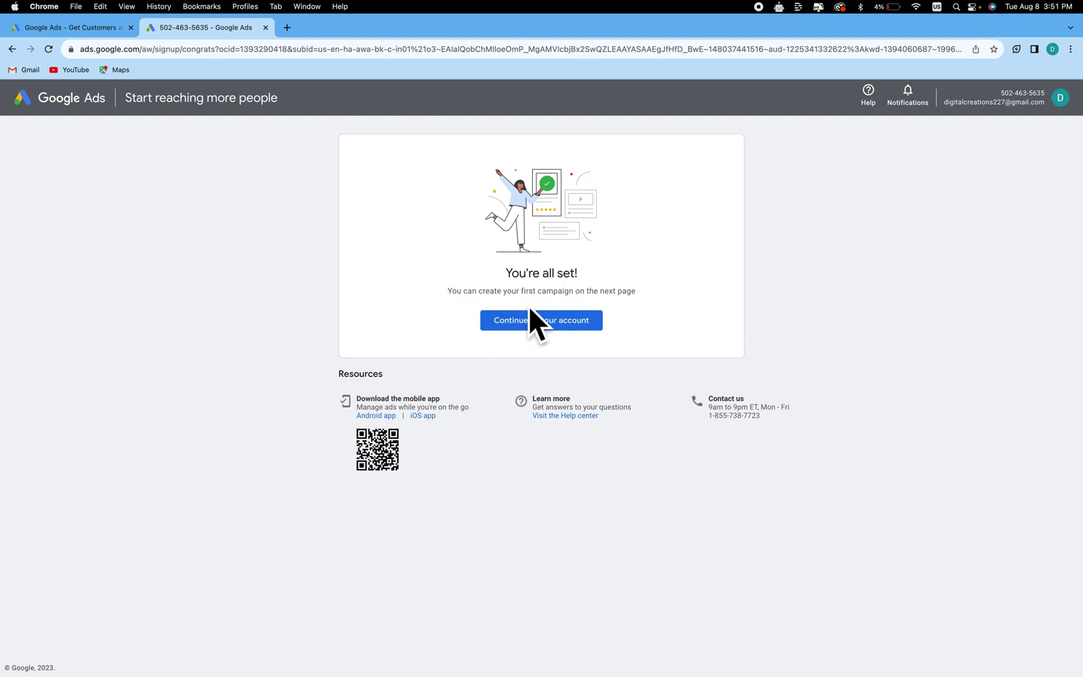
Step: Continue from the 'You're all set!' page into the new account's Overview
left_click(562, 326)
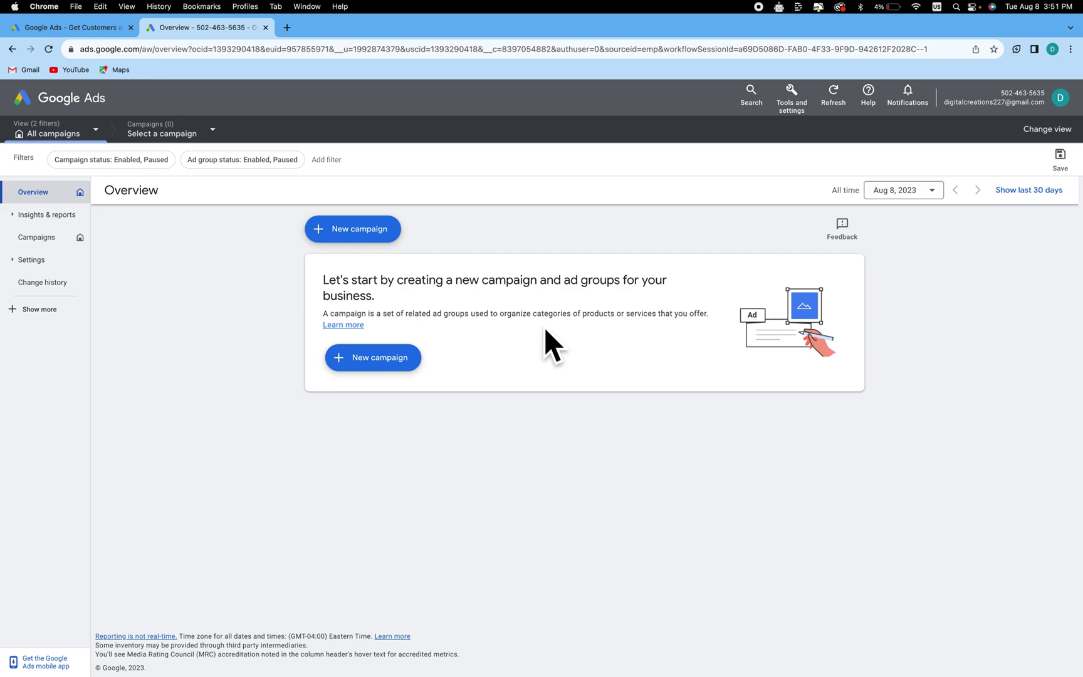
Step: Open Keyword Planner from Tools, dismiss its updates notice, and choose Discover new keywords
left_click(792, 98)
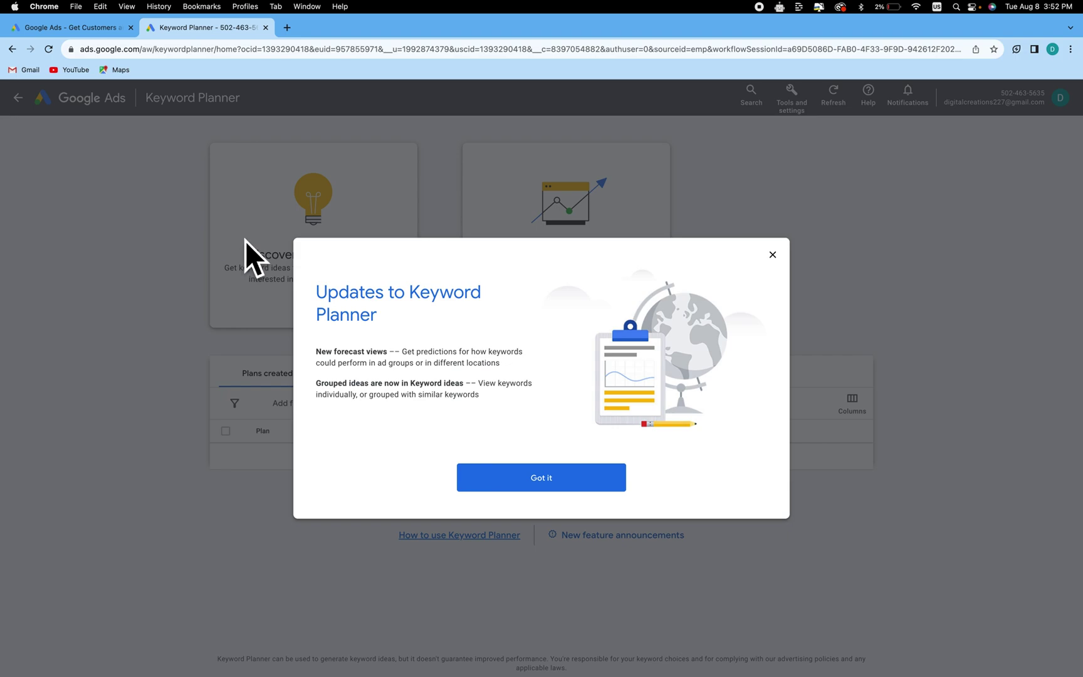
left_click(592, 487)
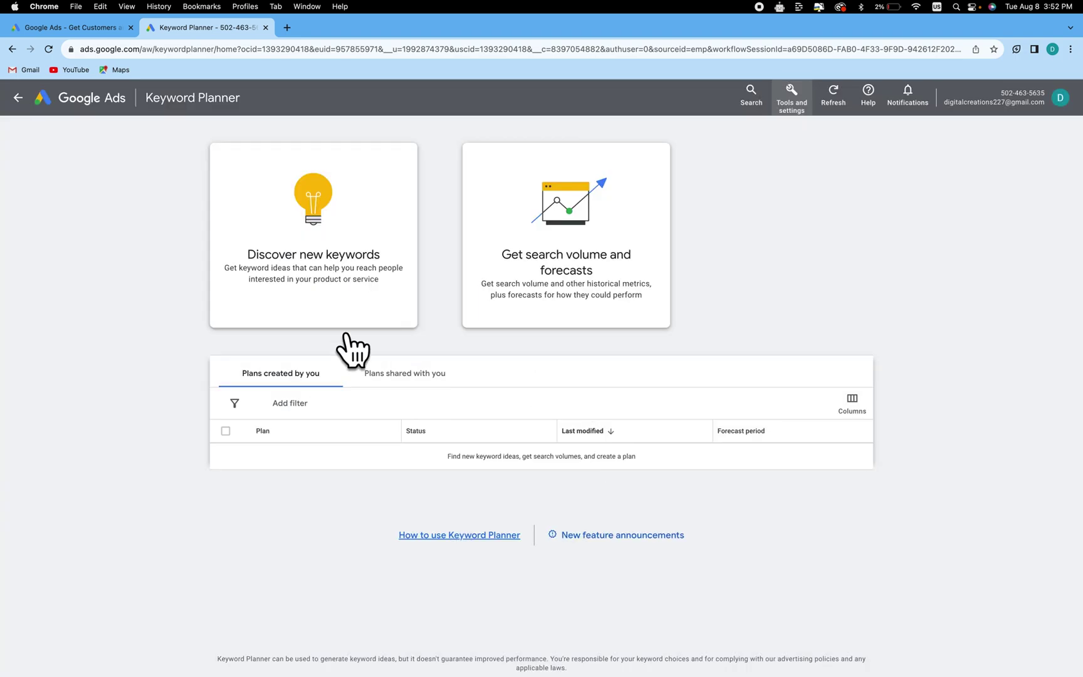
left_click(326, 271)
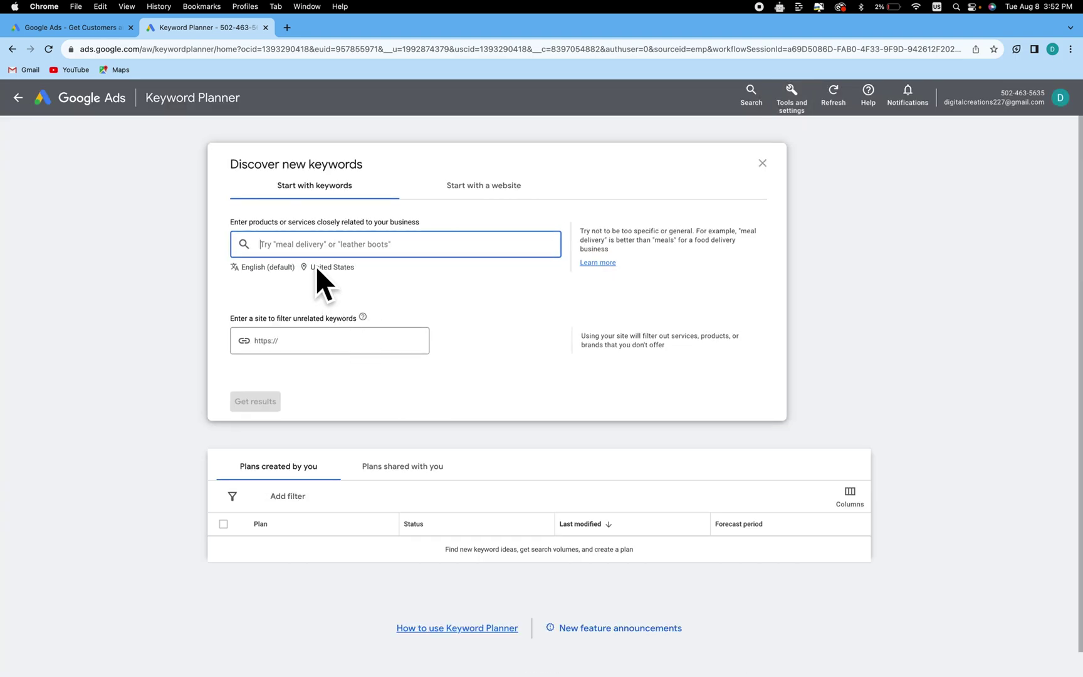
type("google a")
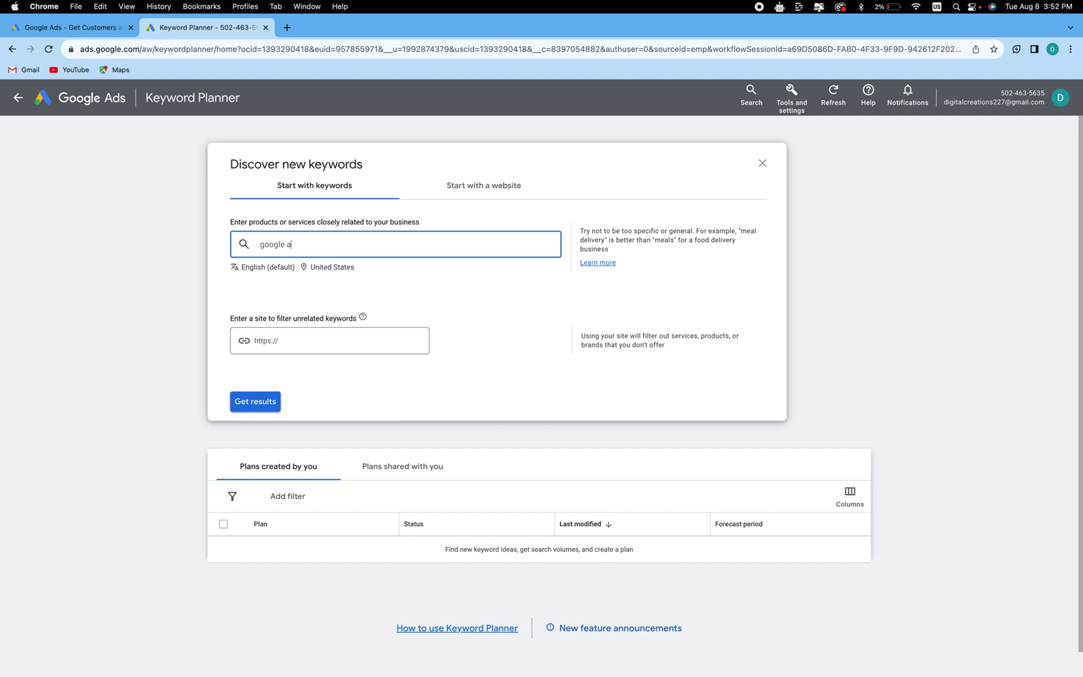
type("ds")
Step: Get keyword ideas for 'google ads' and close the Refine keywords panel
left_click(271, 403)
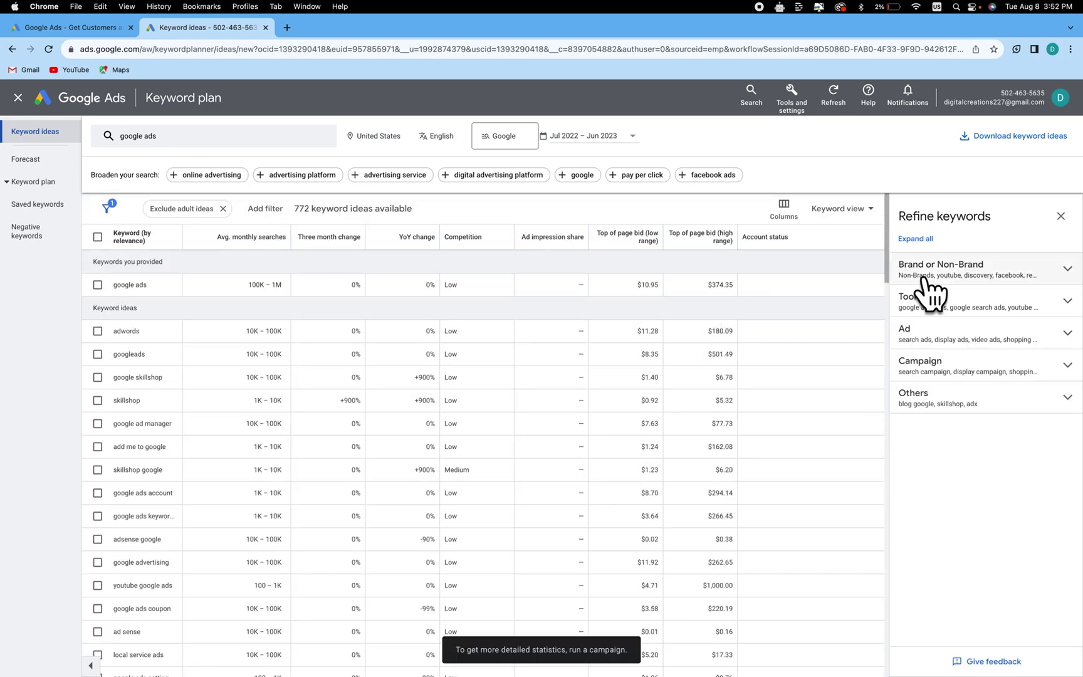
left_click(1061, 216)
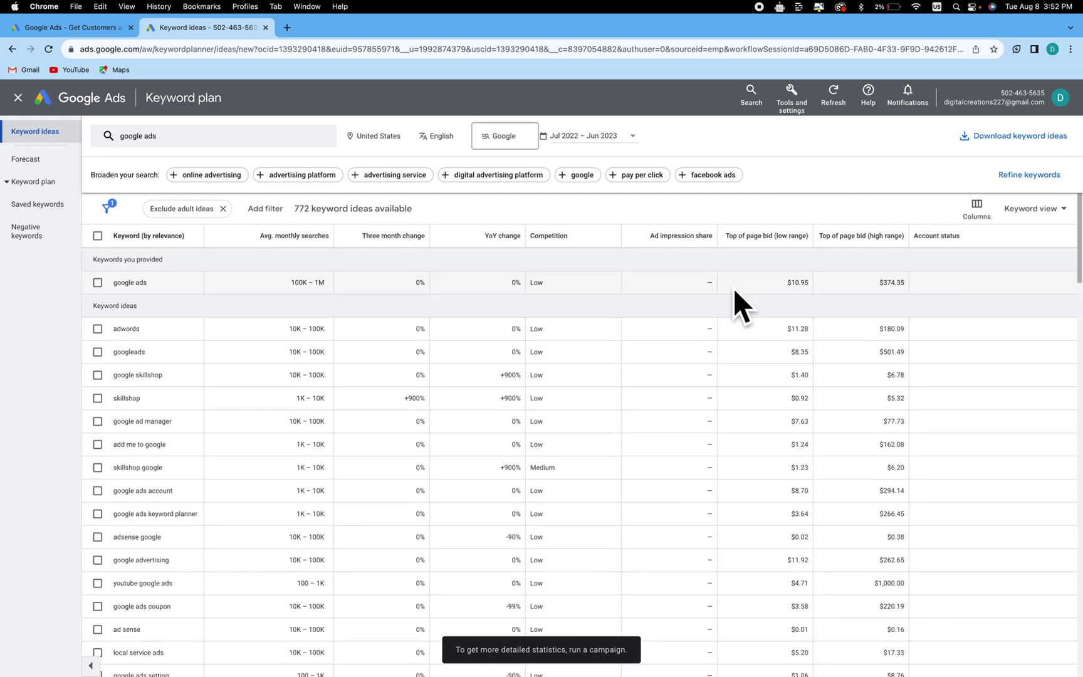